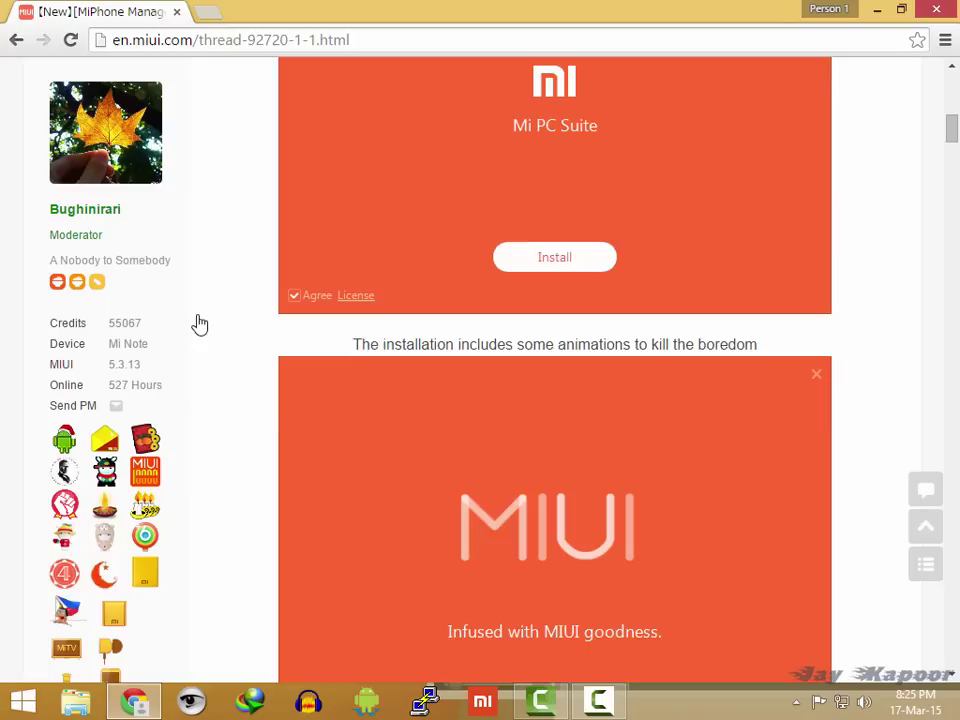
- Read through the MIUI forum thread on the English Mi PC Suite down to the MiSetup2.2.0.3121_2717.zip download link
scroll(197, 323, up, 5)
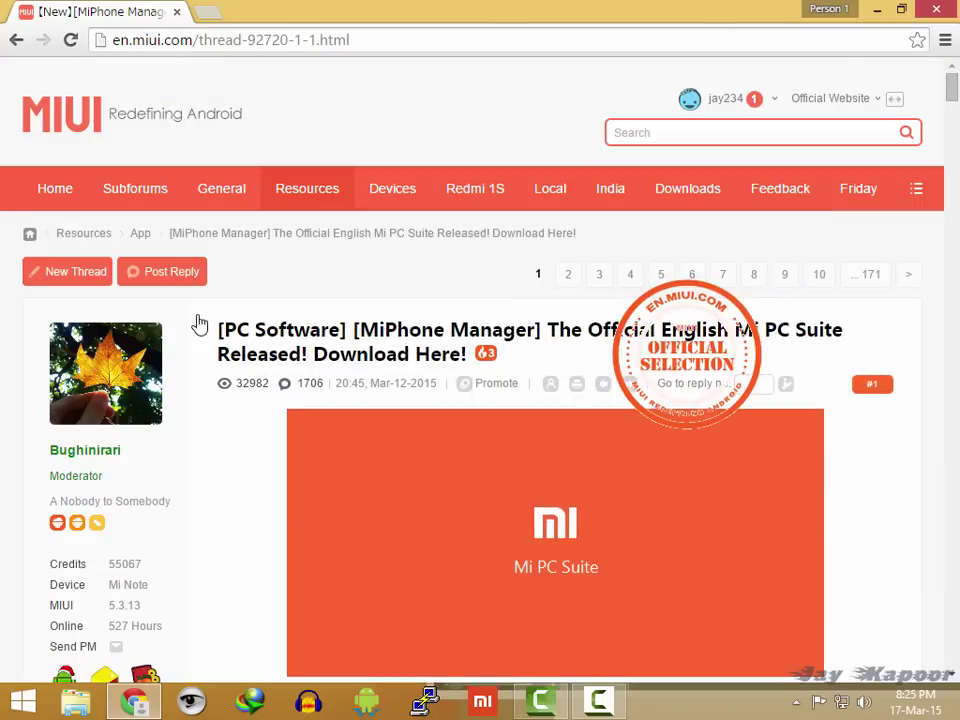
scroll(199, 323, down, 1)
scroll(199, 323, down, 15)
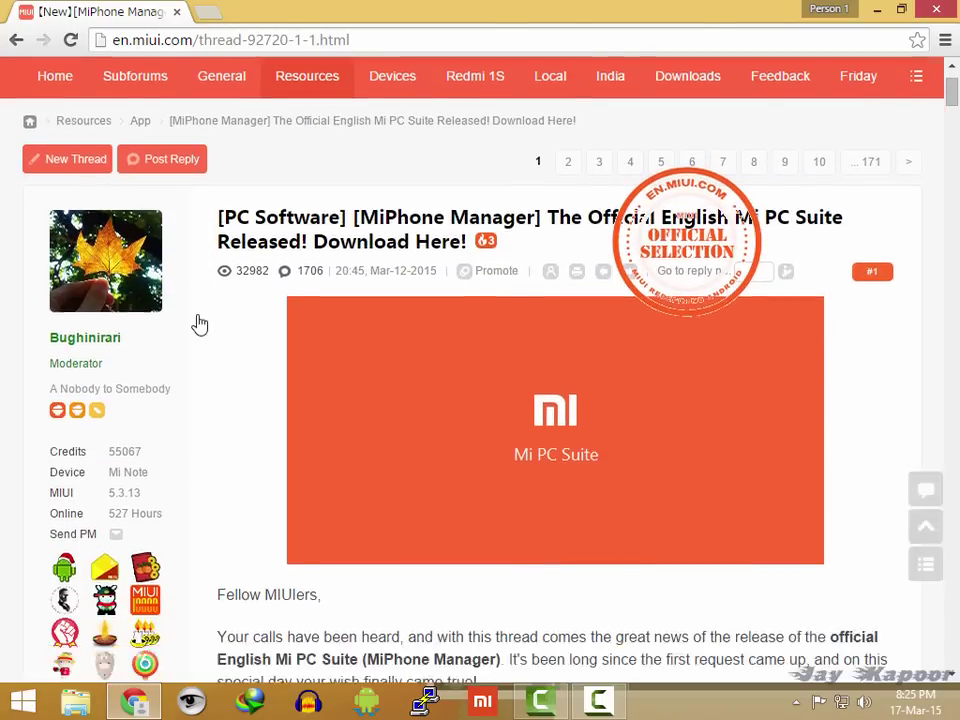
scroll(199, 323, down, 20)
scroll(199, 323, down, 20)
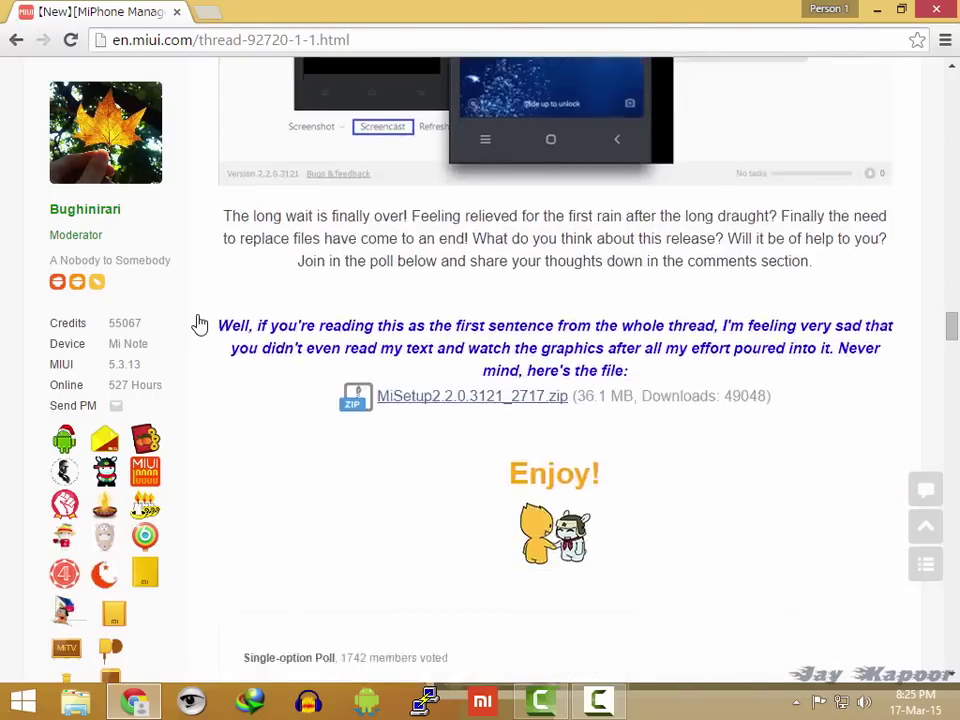
scroll(199, 323, down, 15)
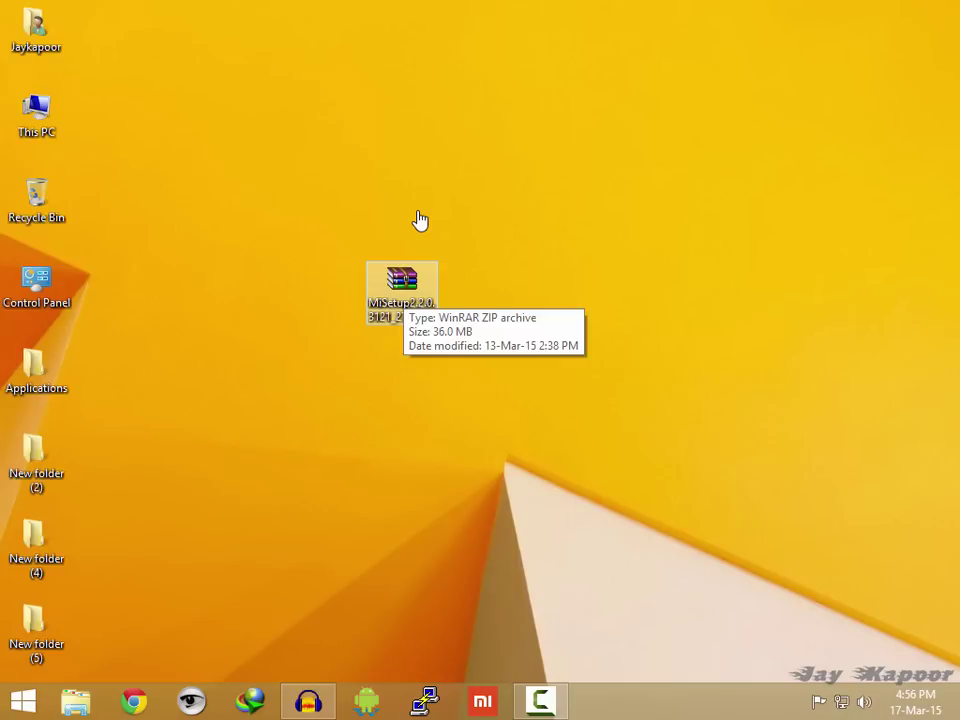
- Extract the MiSetup2.2.0.3121_2717.zip archive on the desktop into its own MiSetup2.2.0.3121_2717 folder
drag(403, 288, 457, 256)
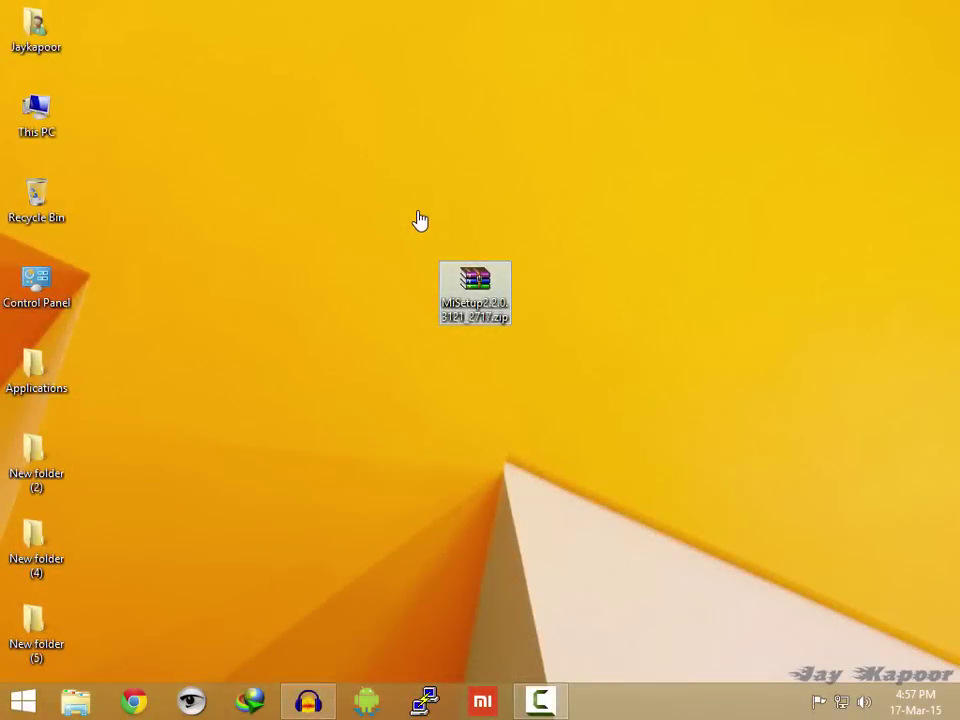
drag(475, 288, 548, 205)
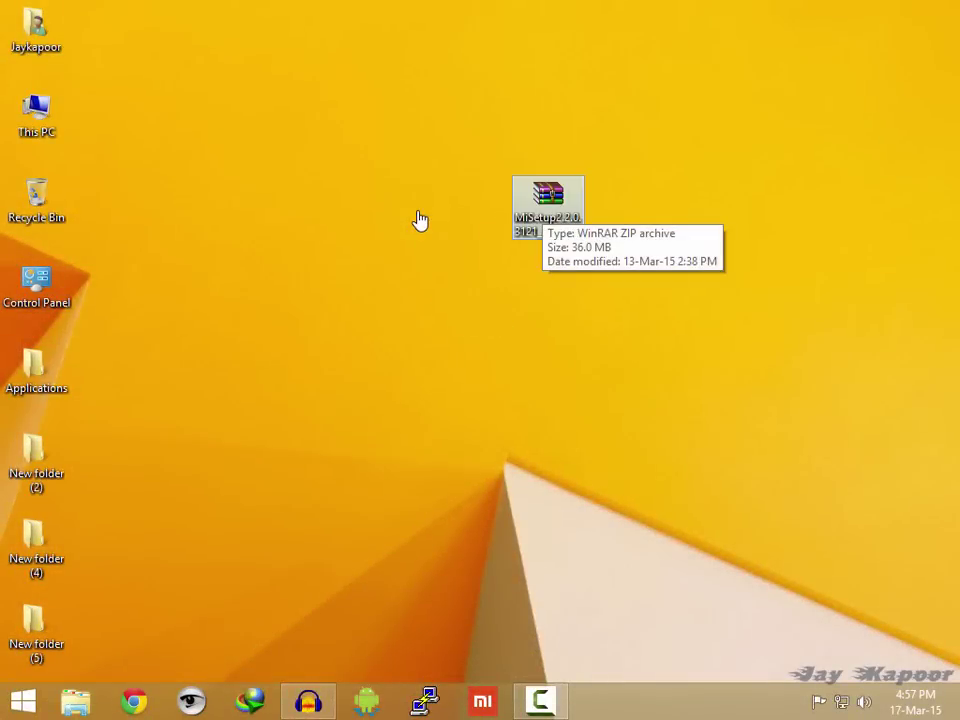
key(shift+F10)
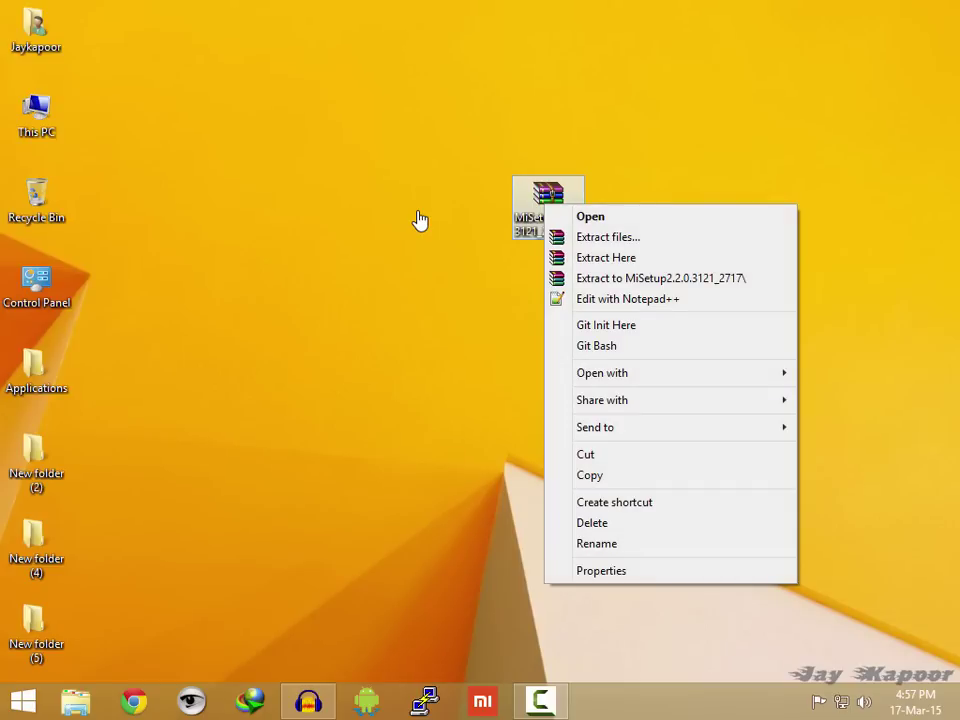
key(Down)
key(Down)
key(Down)
key(Down)
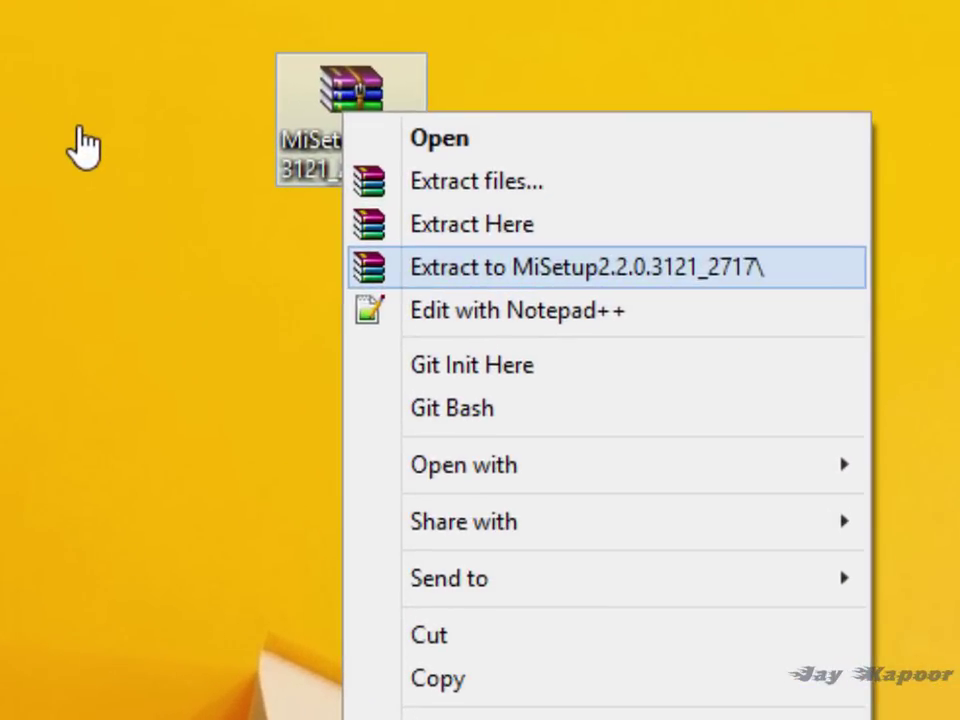
key(Return)
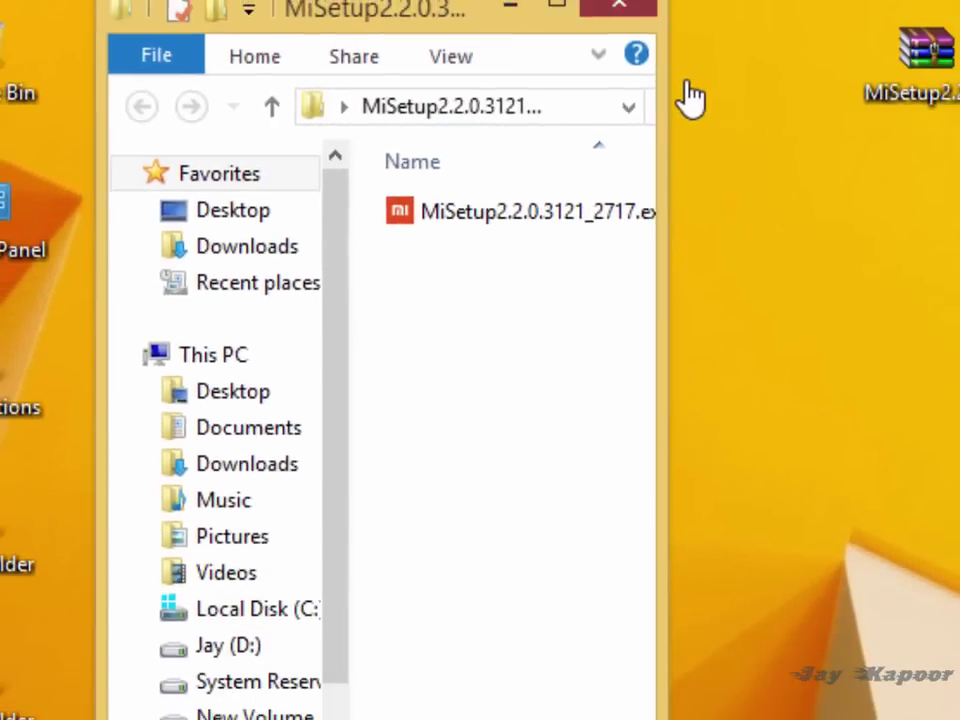
key(alt+F4)
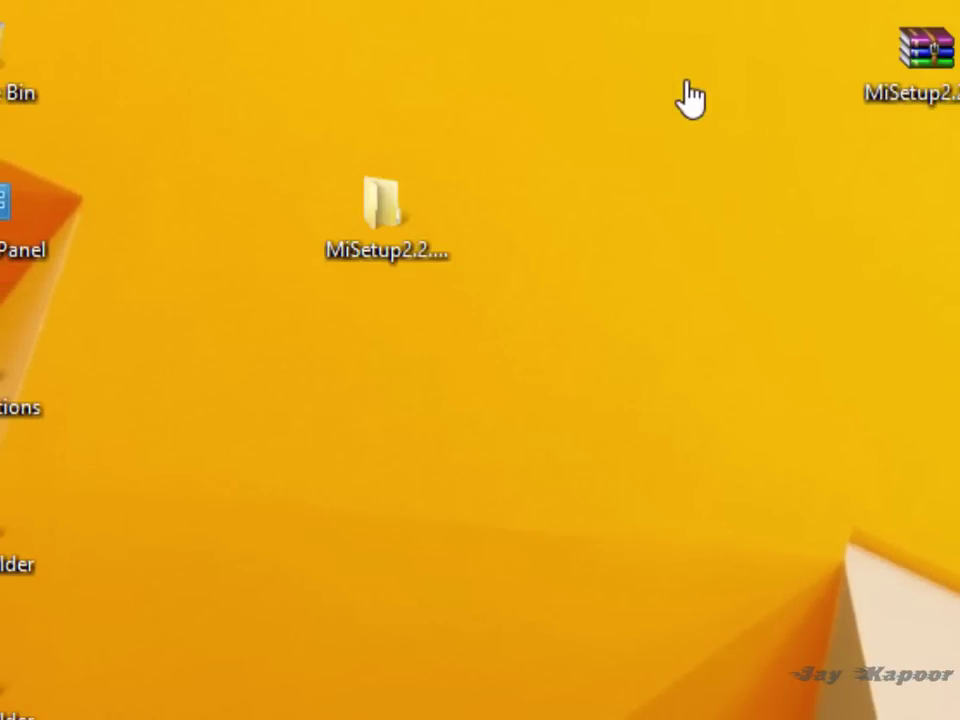
- Install Mi PC Suite with MiSetup2.2.0.3121_2717.exe from the extracted folder, allowing MiAdminHelper.exe to make changes to the computer
drag(383, 215, 500, 225)
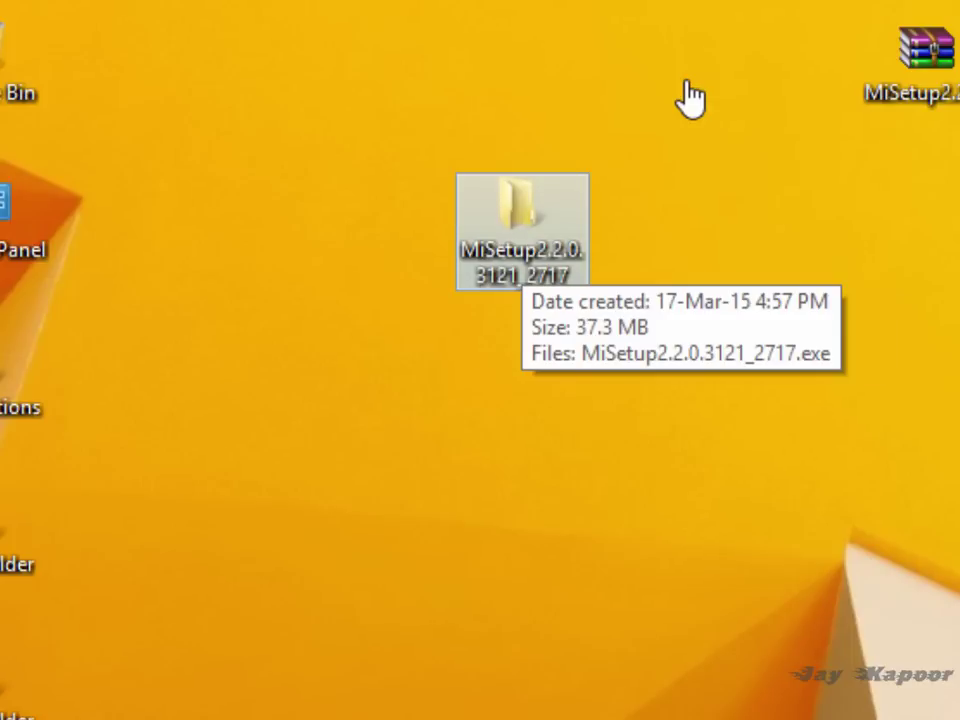
key(Return)
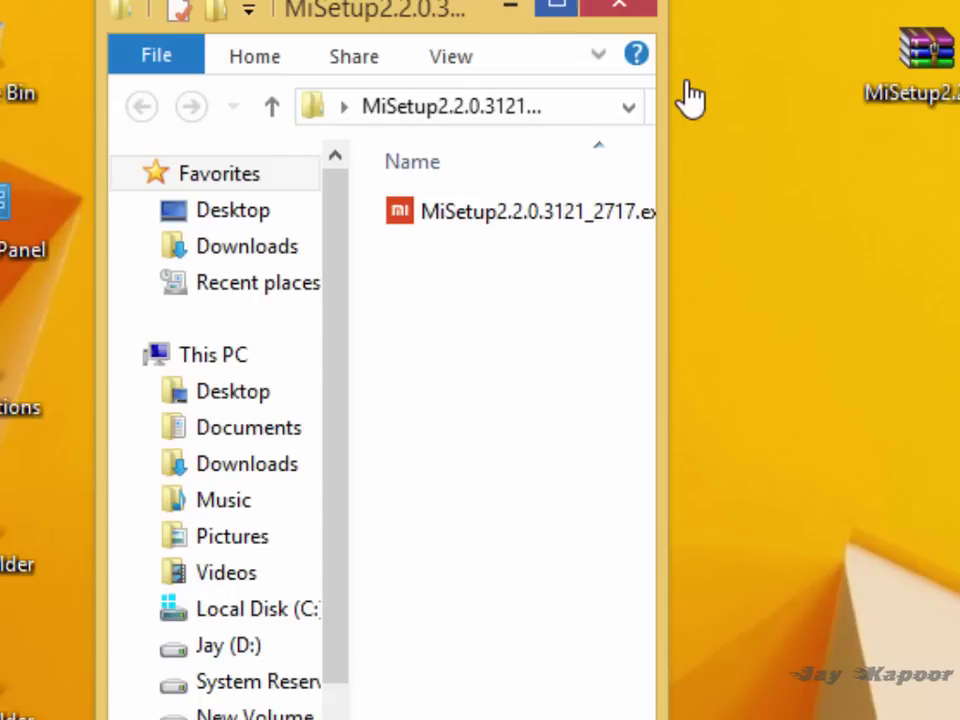
key(super+Up)
key(Down)
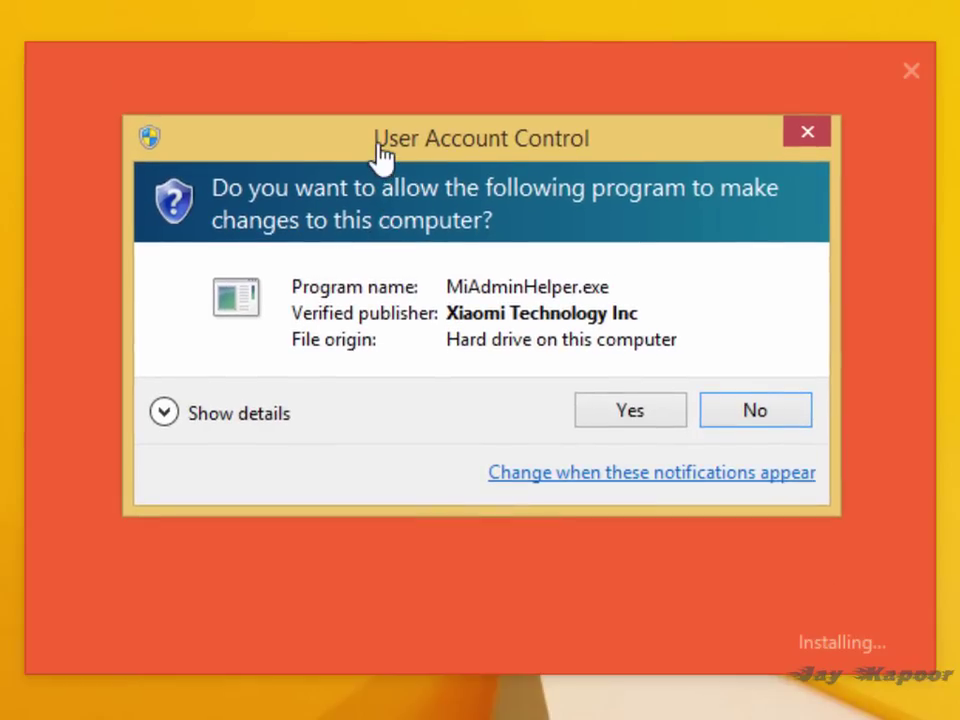
click(630, 410)
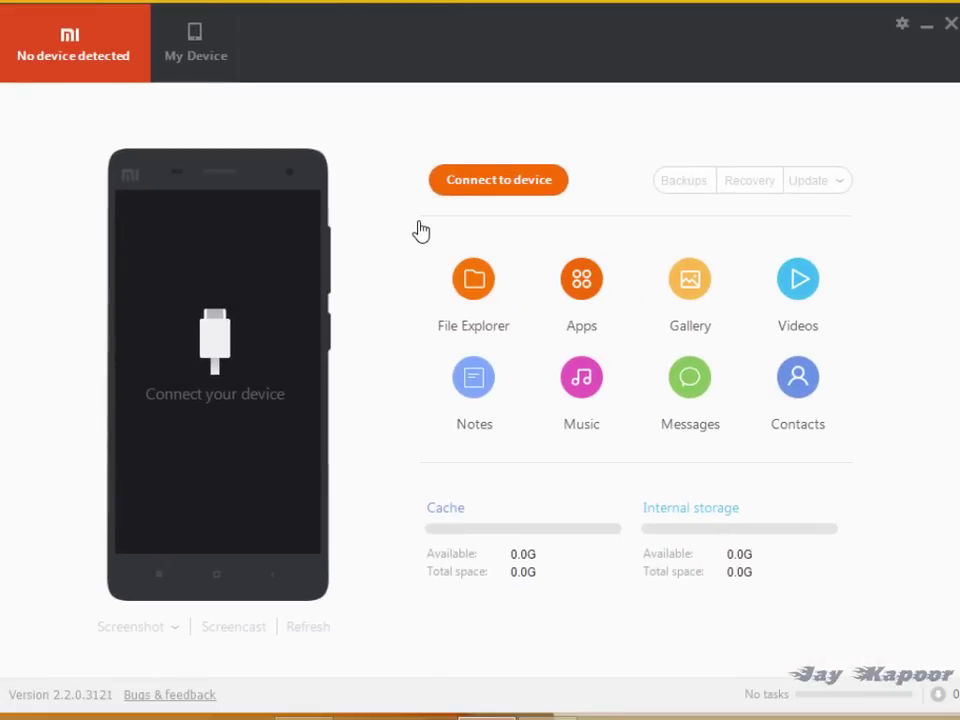
- Look through the connected phone's installed apps, gallery, videos and music in Mi PC Suite
mouse_move(487, 717)
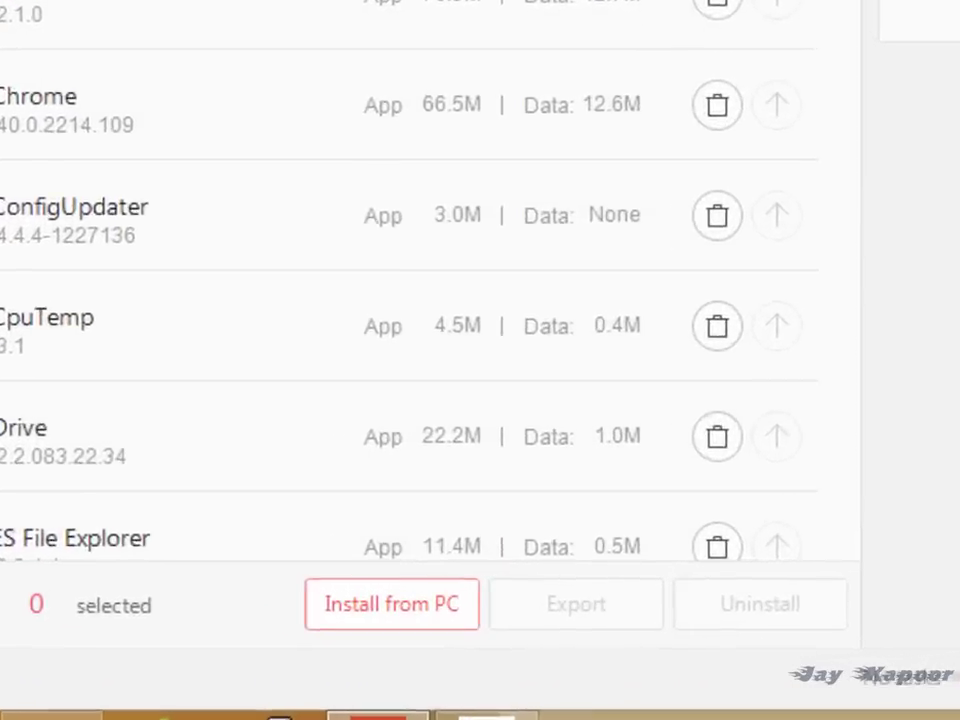
scroll(410, 300, down, 6)
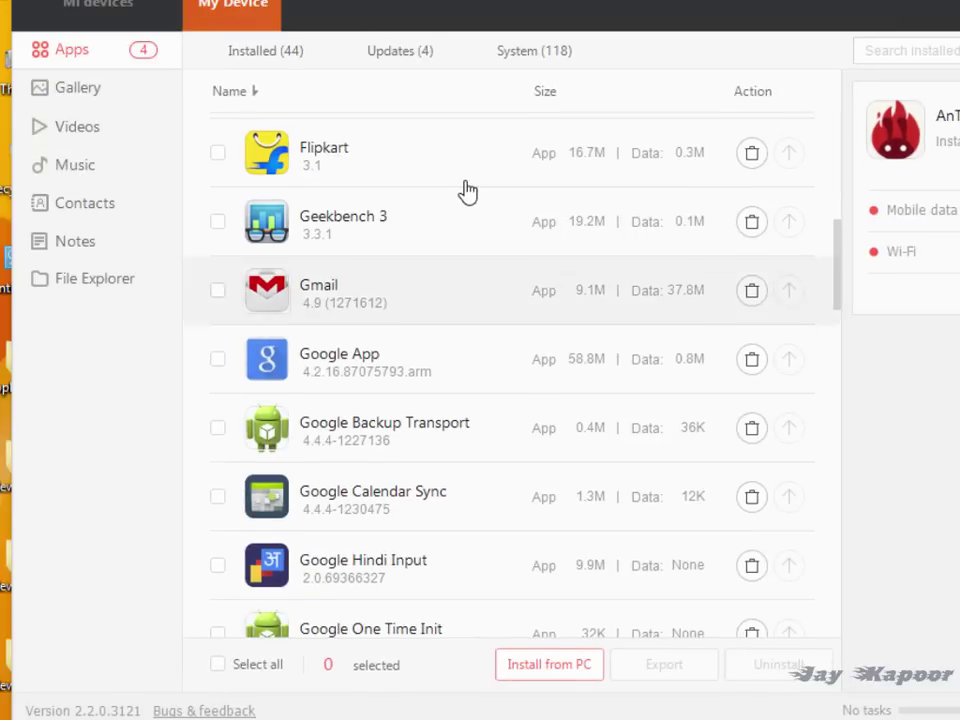
scroll(468, 191, up, 5)
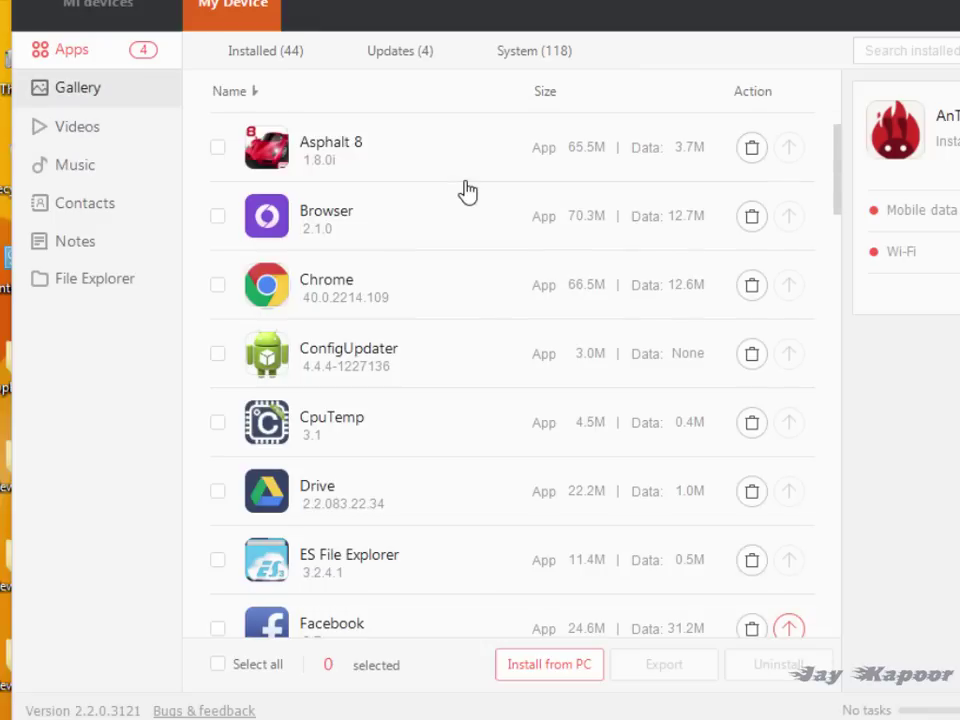
click(78, 88)
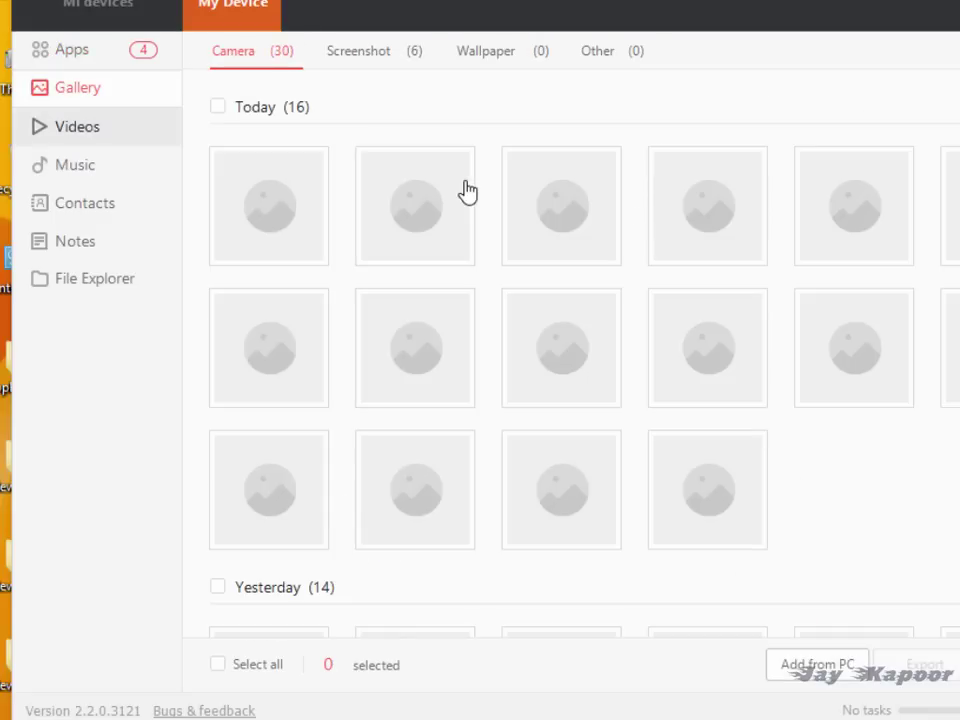
click(72, 50)
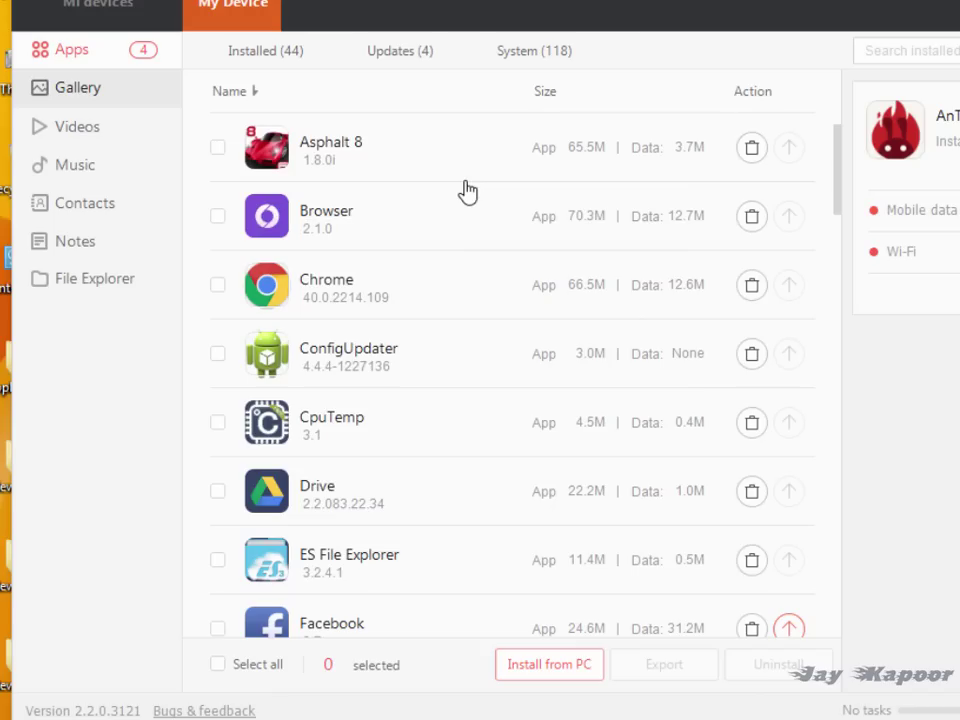
click(78, 127)
click(75, 164)
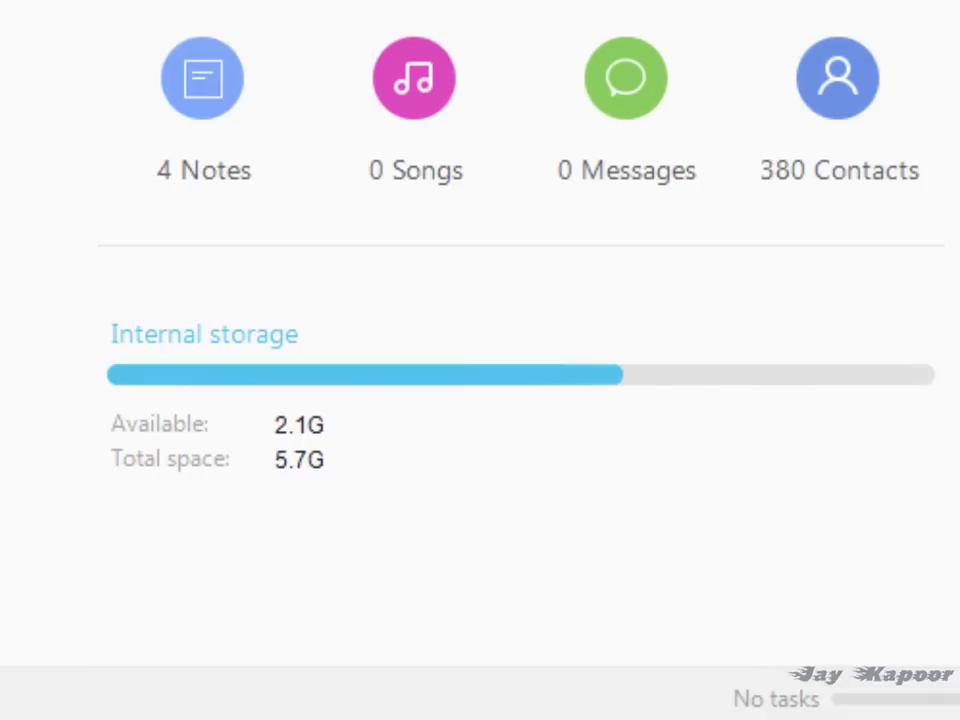
- Capture a screenshot of the connected phone and save it as MI_20150317_170227.png
click(257, 18)
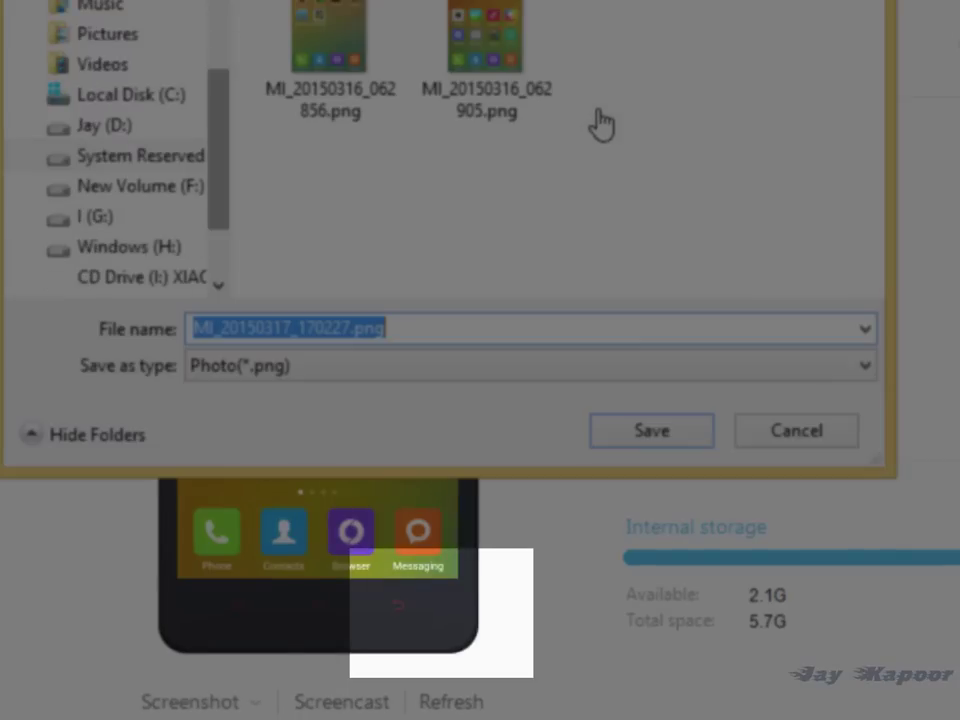
key(Return)
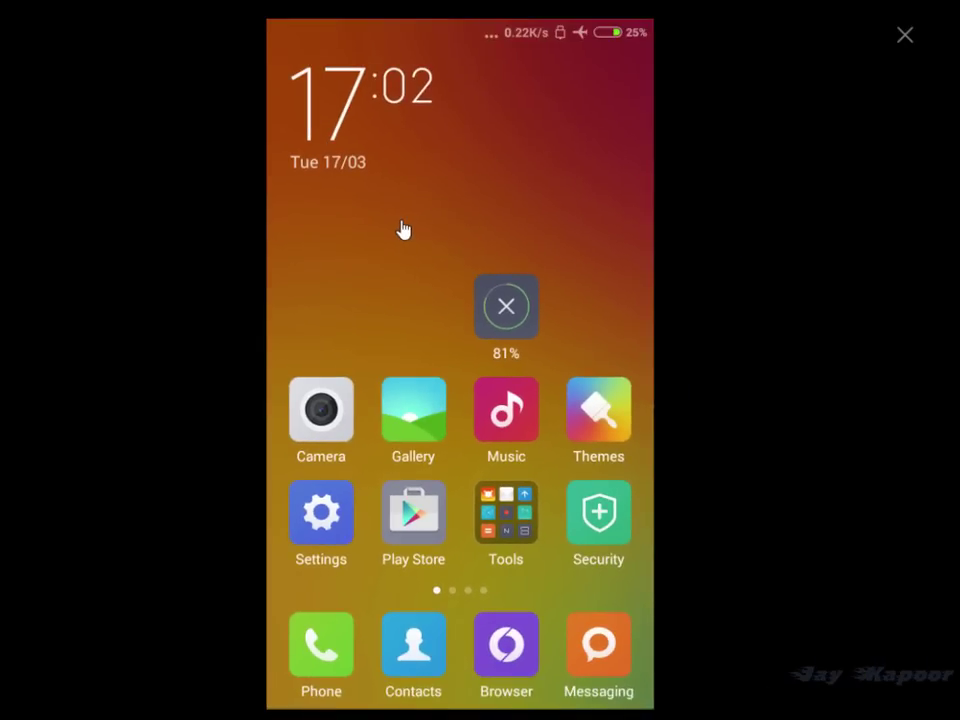
- View the phone's home screens and its Google folder in the full-screen screencast, and close the screencast
click(612, 471)
drag(612, 471, 350, 471)
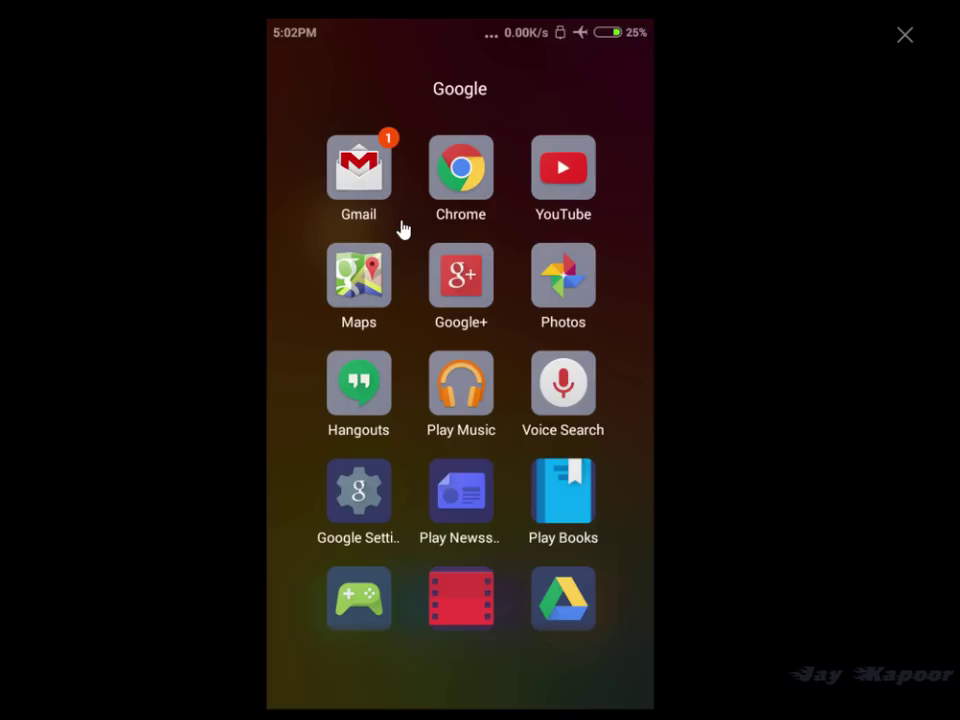
key(Escape)
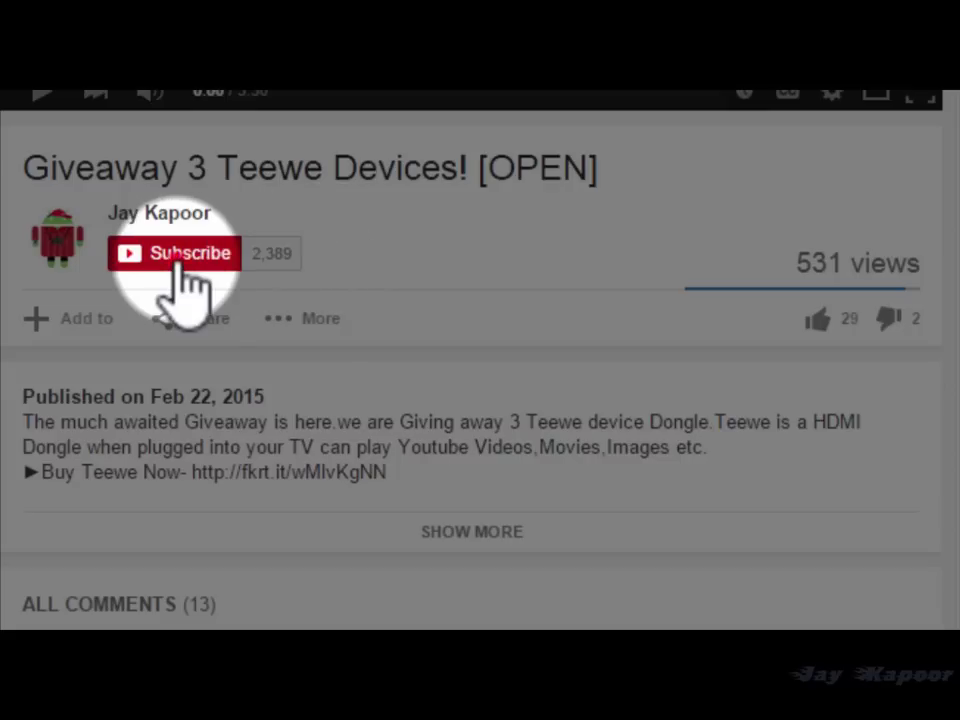
- Subscribe to the YouTube channel and like its "Giveaway 3 Teewe Devices! [OPEN]" video
click(180, 262)
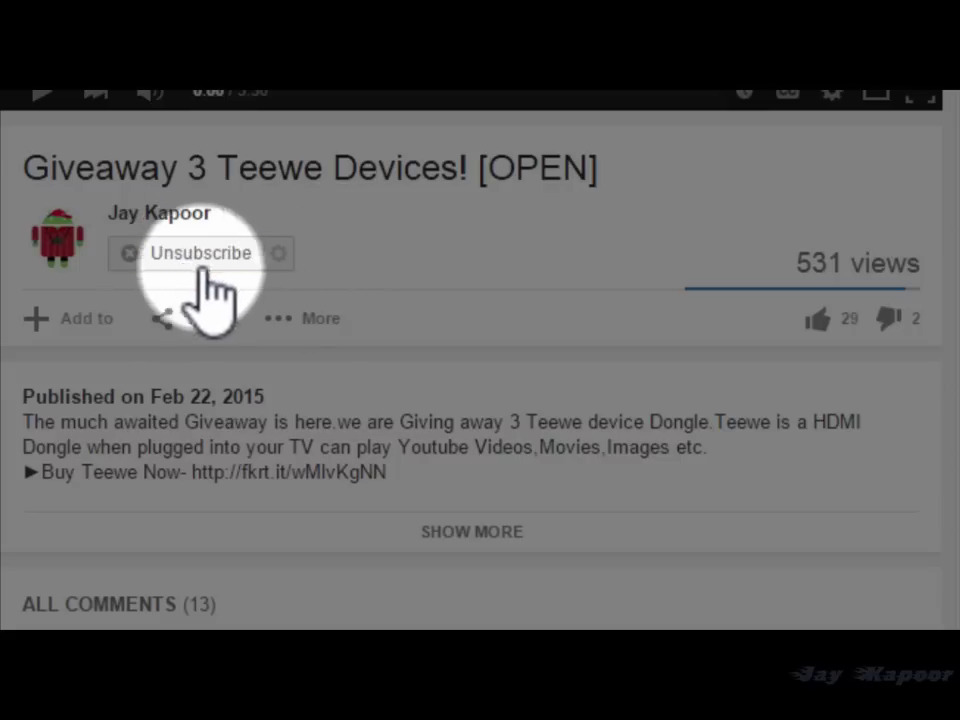
click(846, 333)
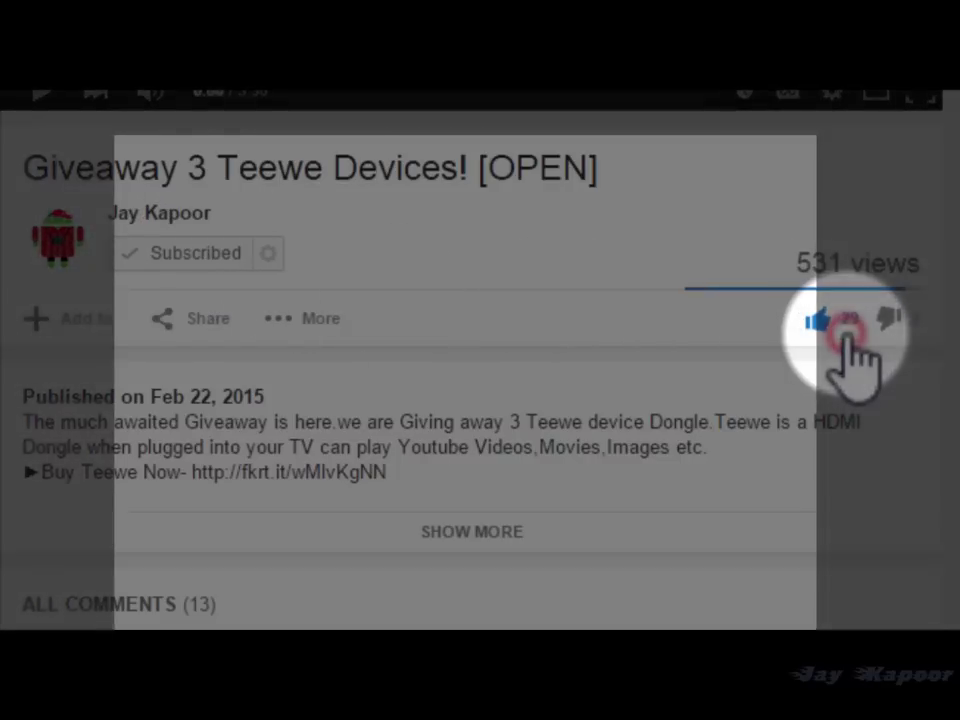